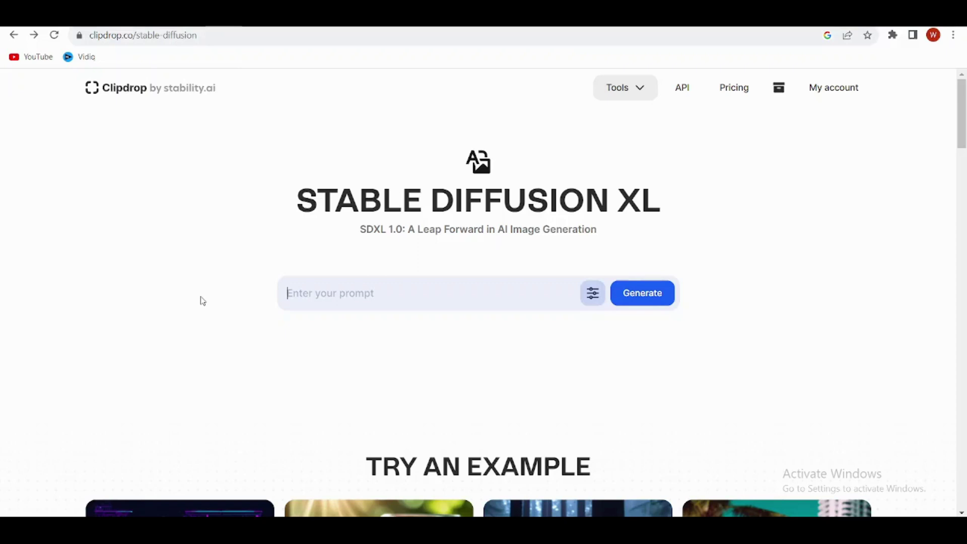
Enter the prompt 'surprised cartoon girl 3d Disney style image' and choose the Widescreen (16:9) aspect ratio.
text(surprised catoon girl)
text(3d )
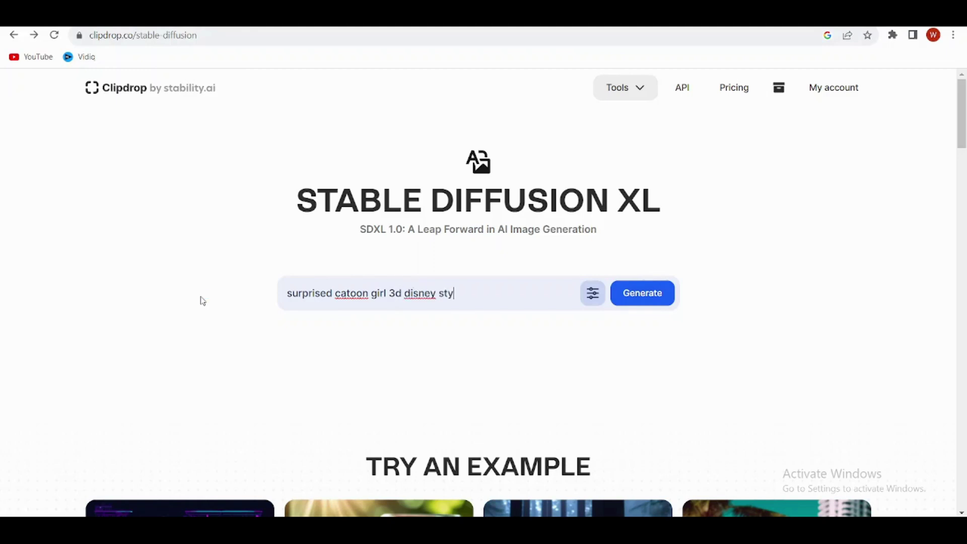
text(disney style image)
text(cartoon)
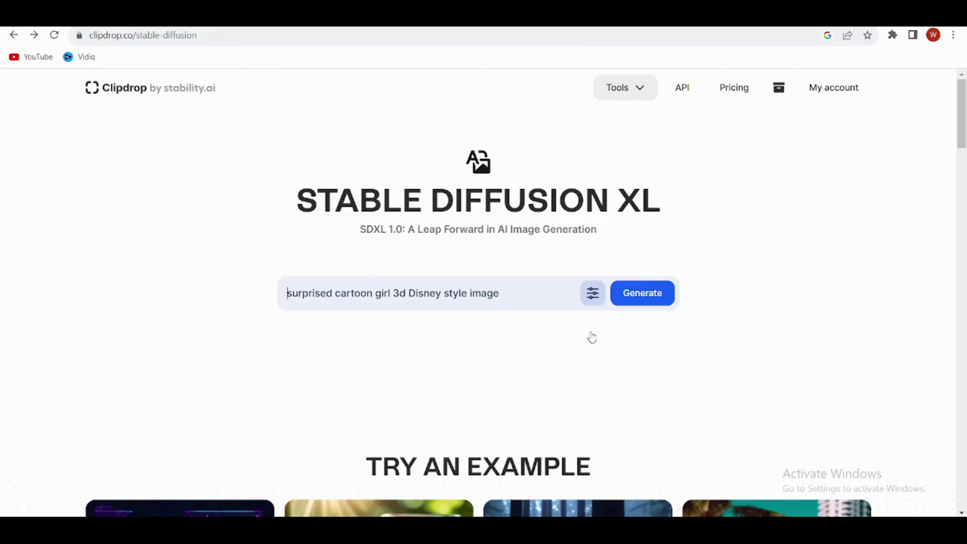
click(594, 301)
click(342, 333)
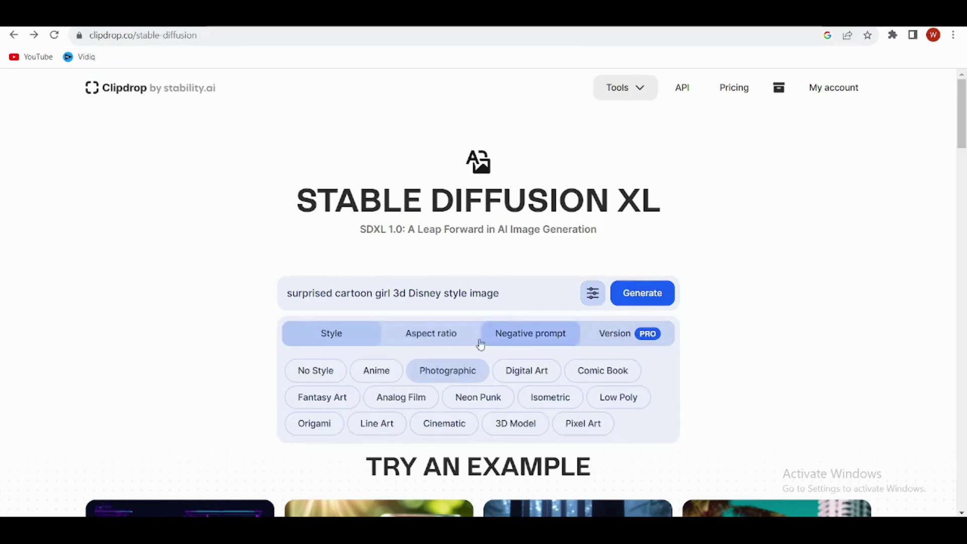
click(464, 340)
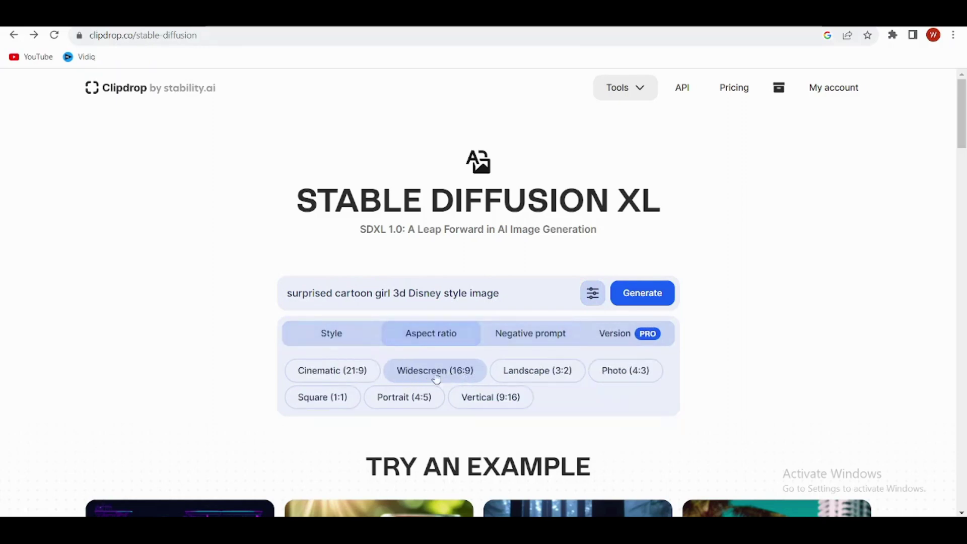
click(342, 346)
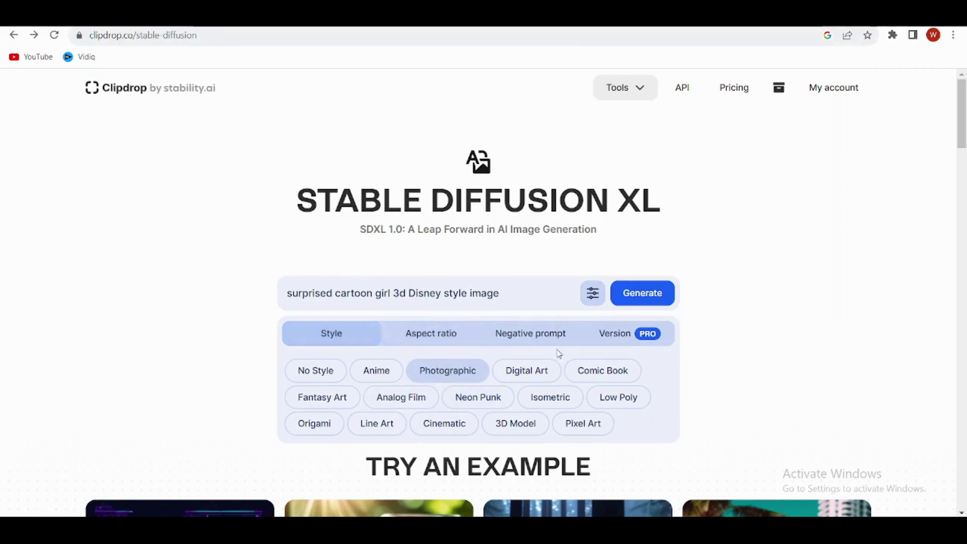
click(431, 333)
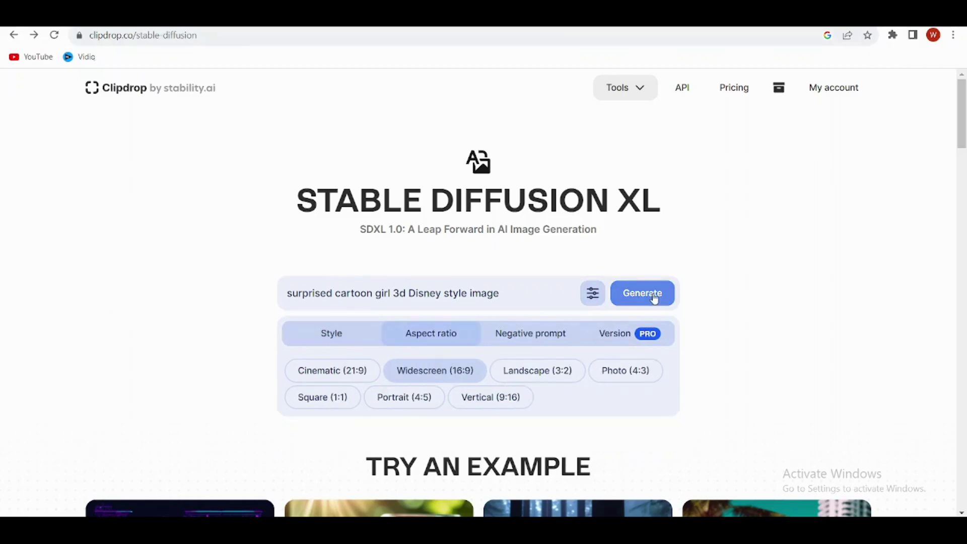
Generate four cartoon-girl images, compare the braided and hooded girls, and download the hooded-girl image.
click(655, 299)
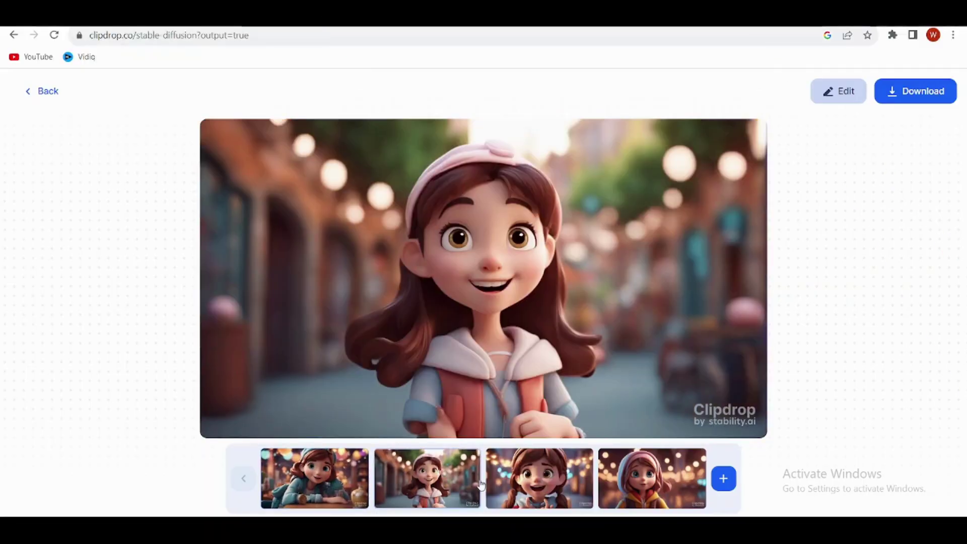
click(536, 484)
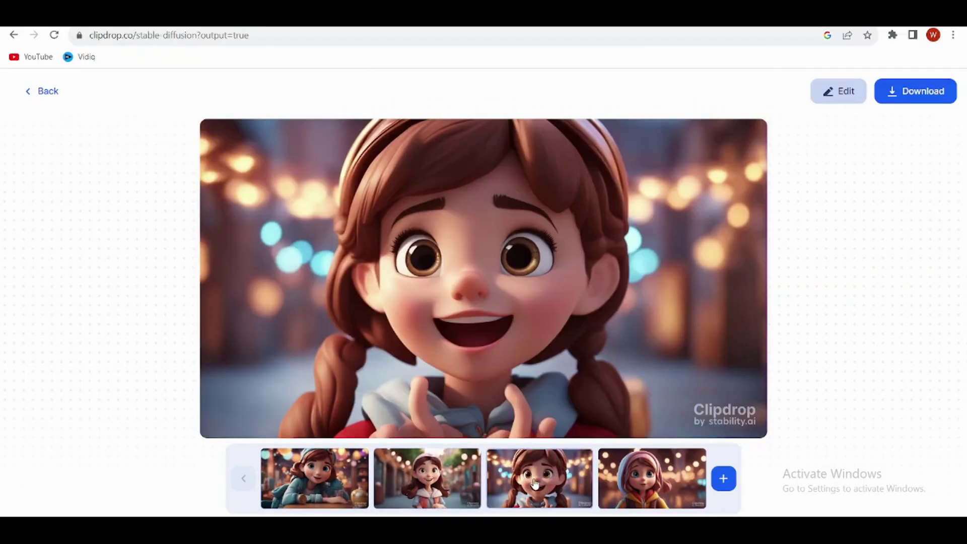
click(643, 482)
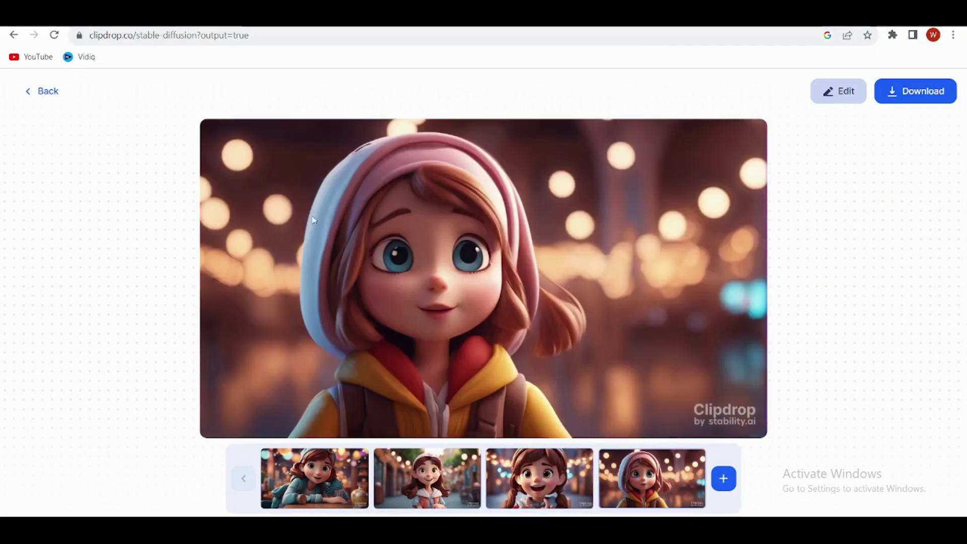
click(942, 100)
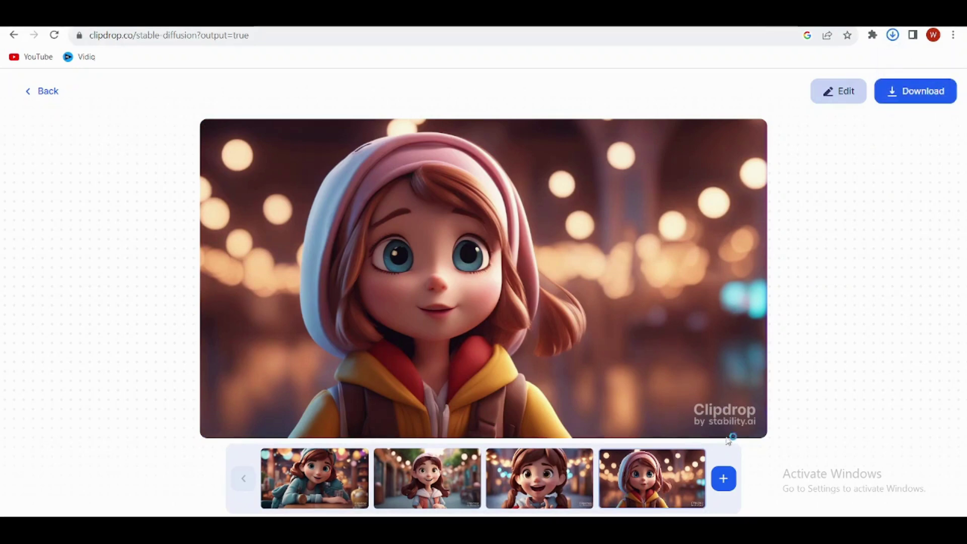
key(Right)
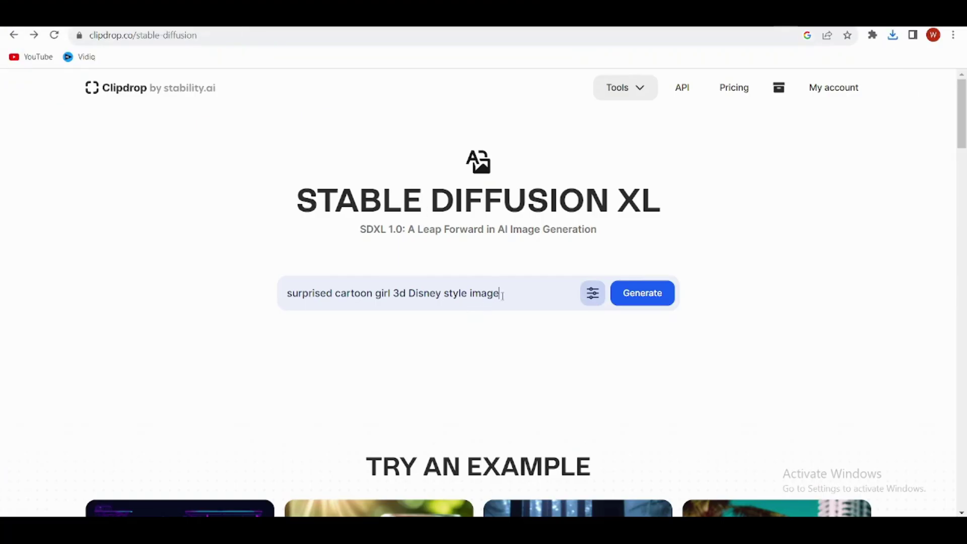
Replace 'surprised cartoon girl' with 'city' so the prompt reads 'city 3d Disney style image'.
drag(502, 295, 307, 290)
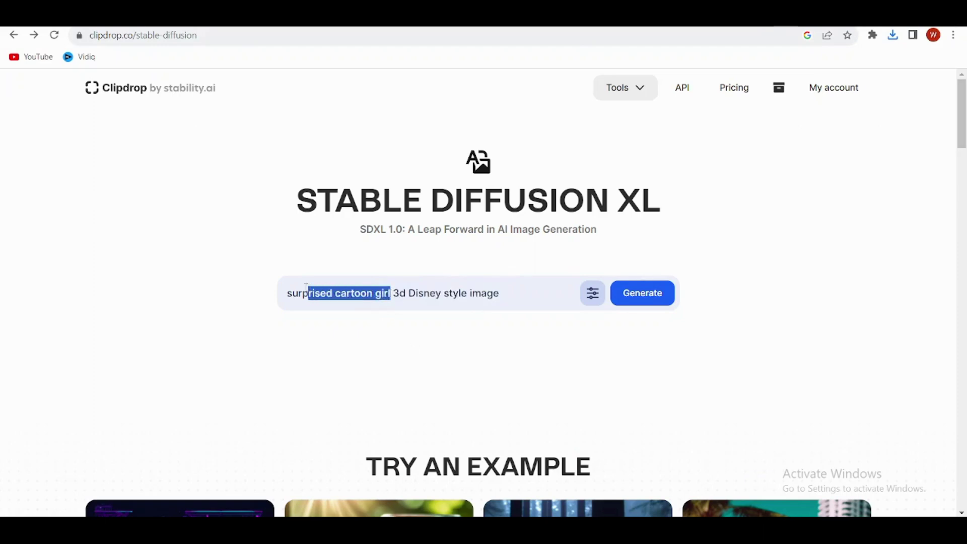
key(BackSpace)
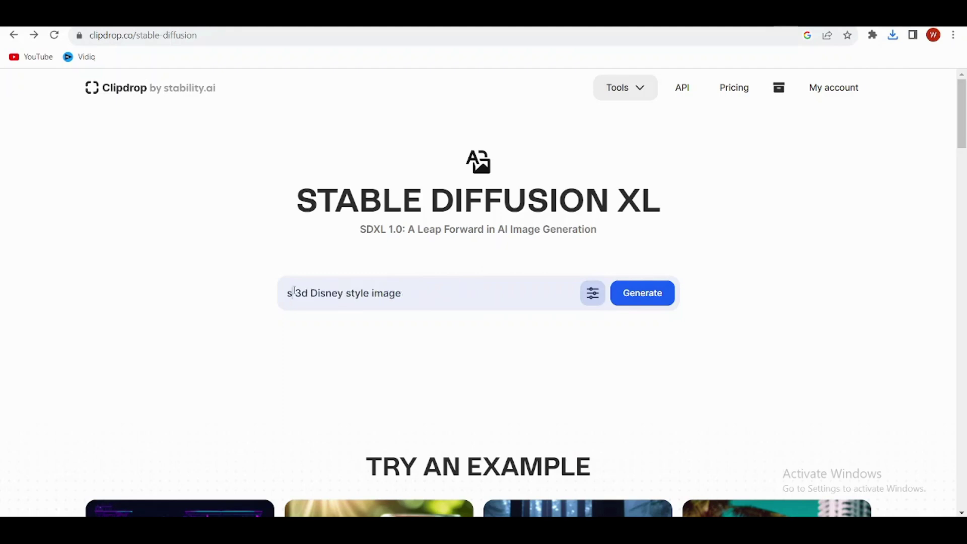
key(BackSpace)
text(city)
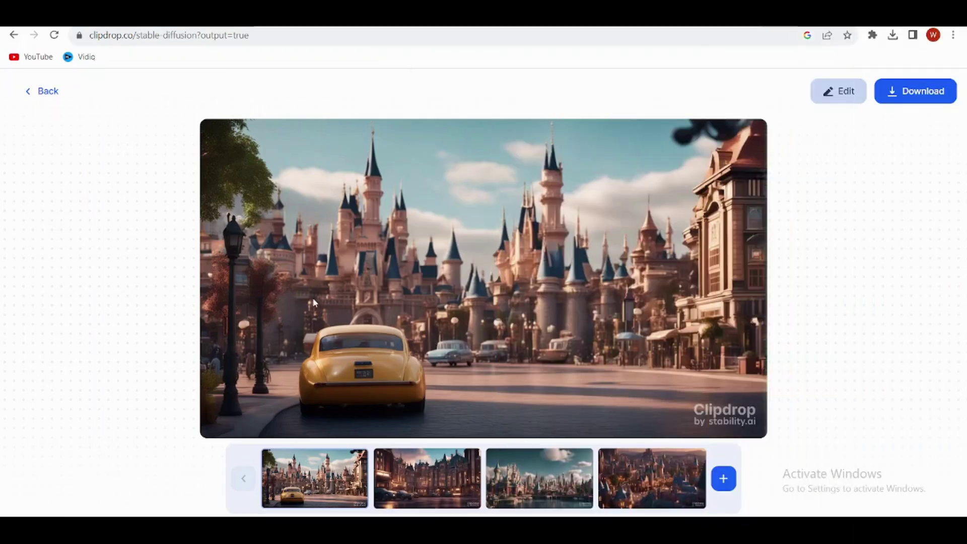
Compare the generated city scenes and download the yellow-car street image.
click(408, 498)
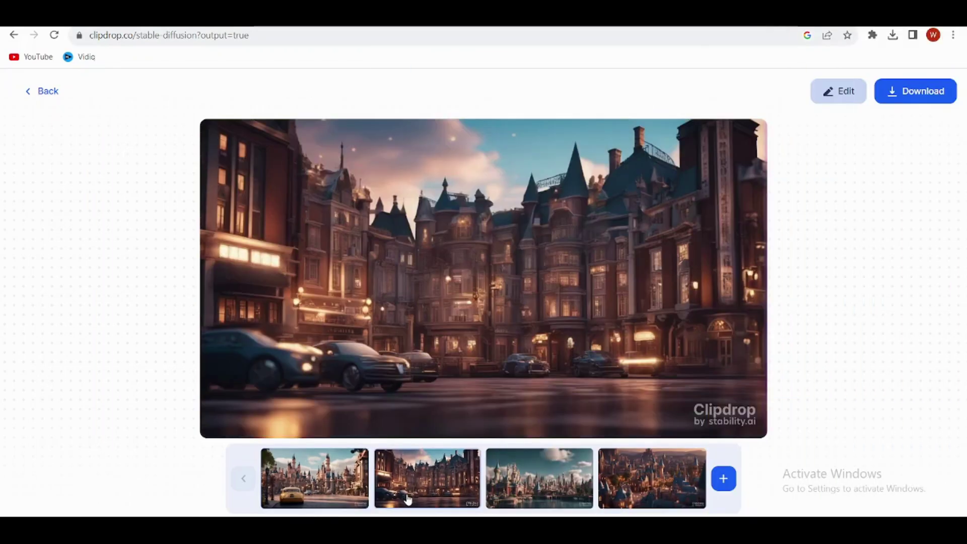
click(538, 502)
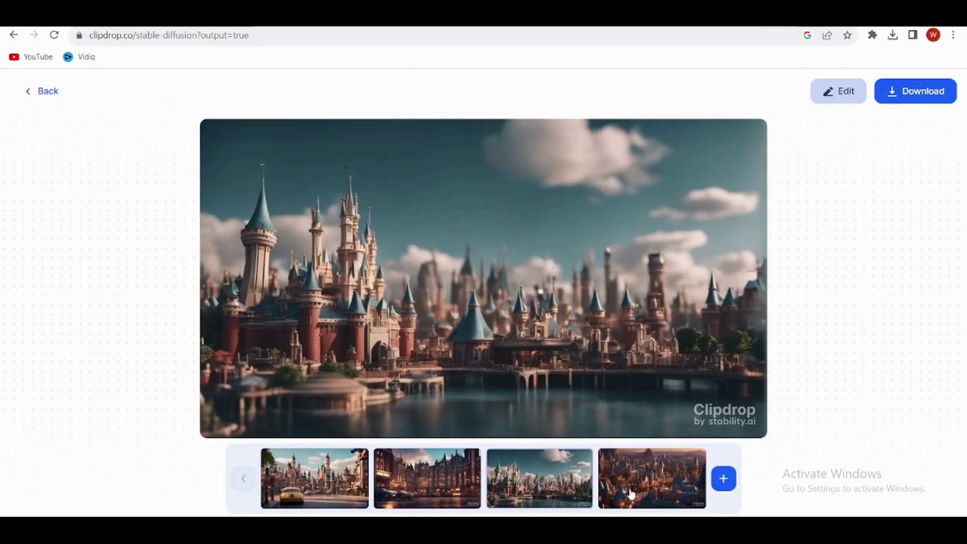
click(666, 481)
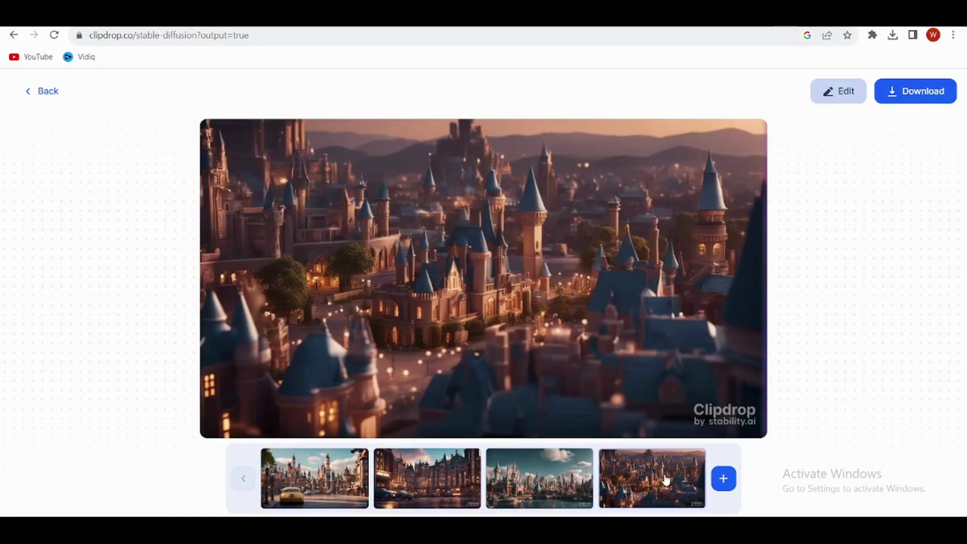
click(336, 486)
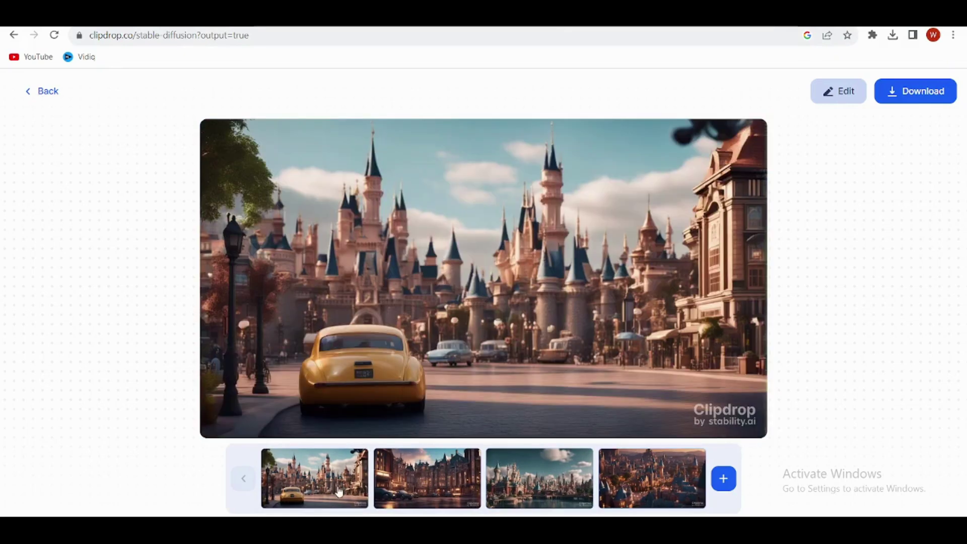
click(931, 99)
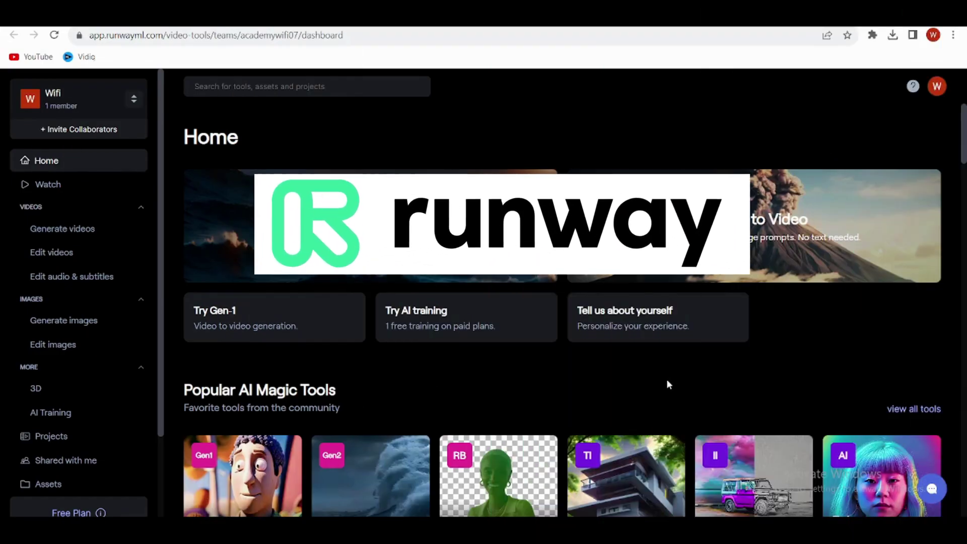
Scroll down to Popular AI Magic Tools and open the Gen-2 Text/Image to Video tile.
scroll(669, 384, down, 3)
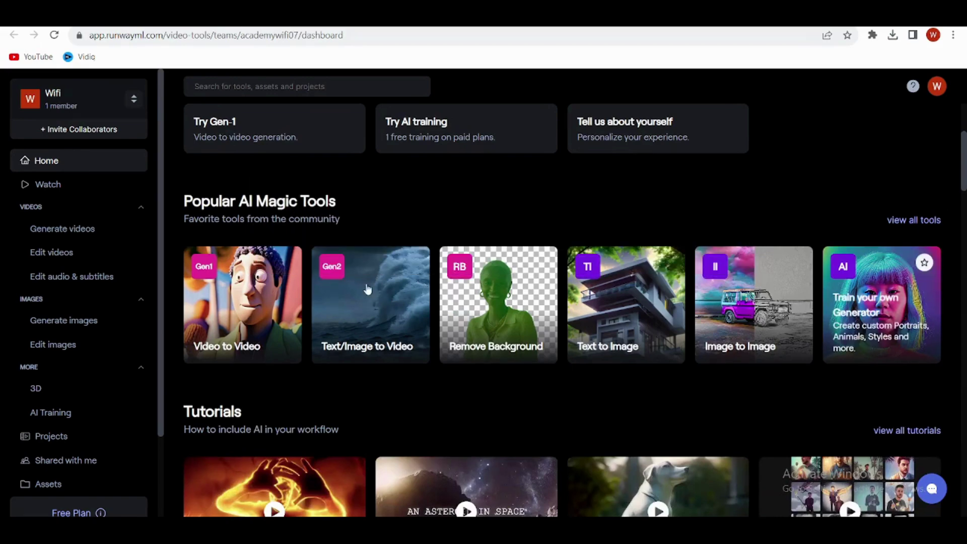
click(378, 316)
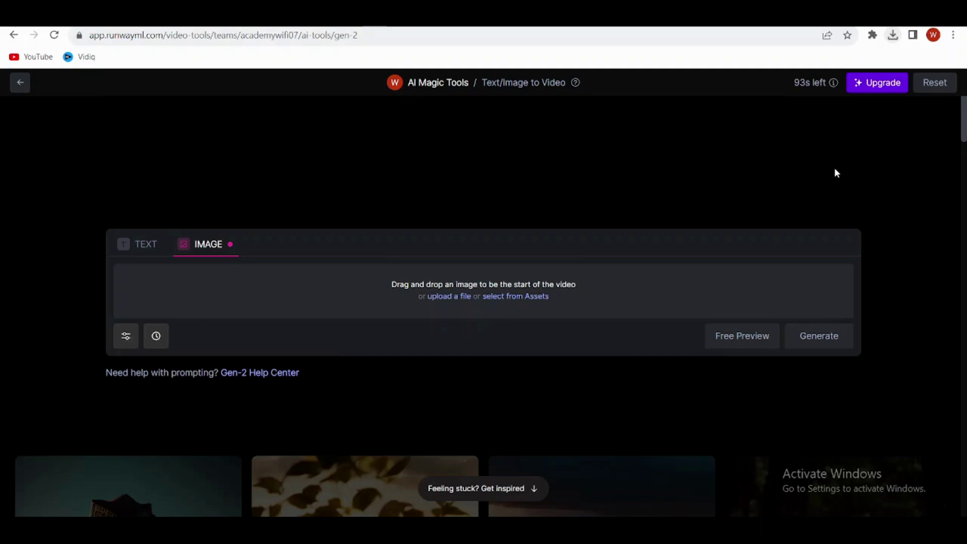
Load stable-diffusion-xl (1).jpg from Downloads as the starting image and generate a Gen-2 video.
click(893, 35)
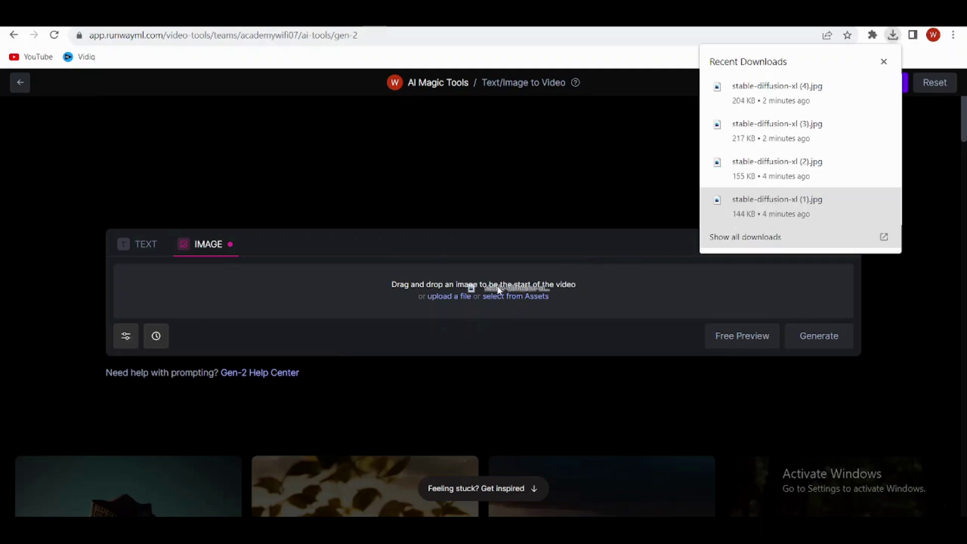
drag(498, 289, 483, 296)
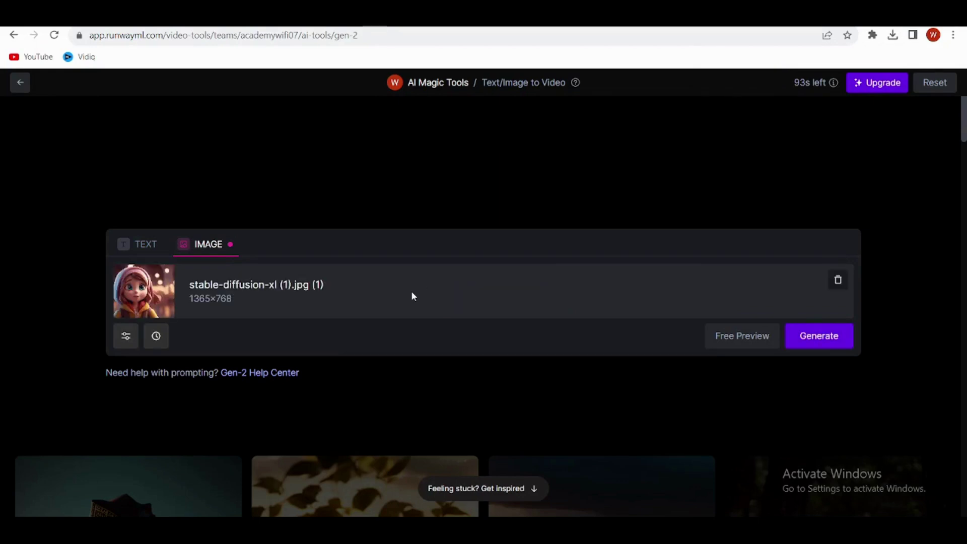
click(833, 342)
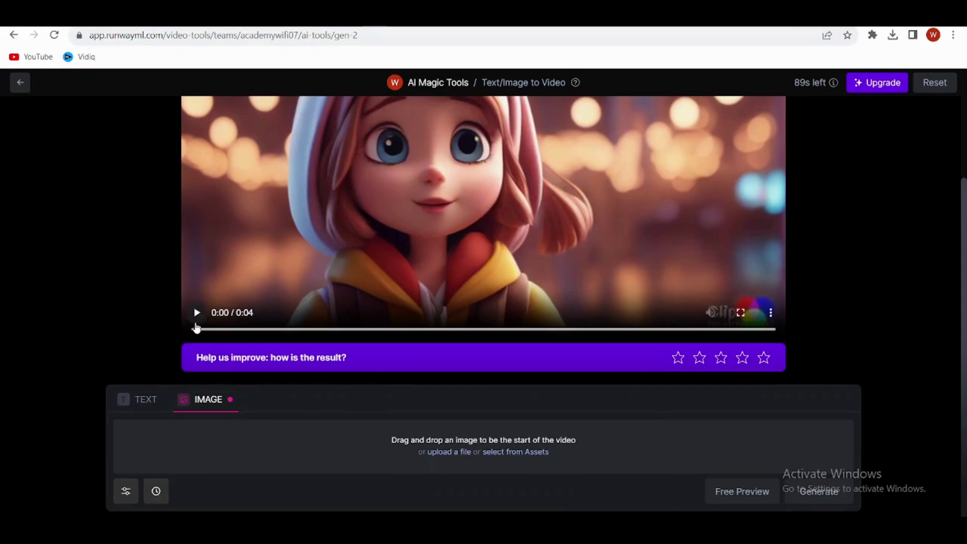
Play the 4-second hooded-girl video full screen, then exit full screen.
click(740, 314)
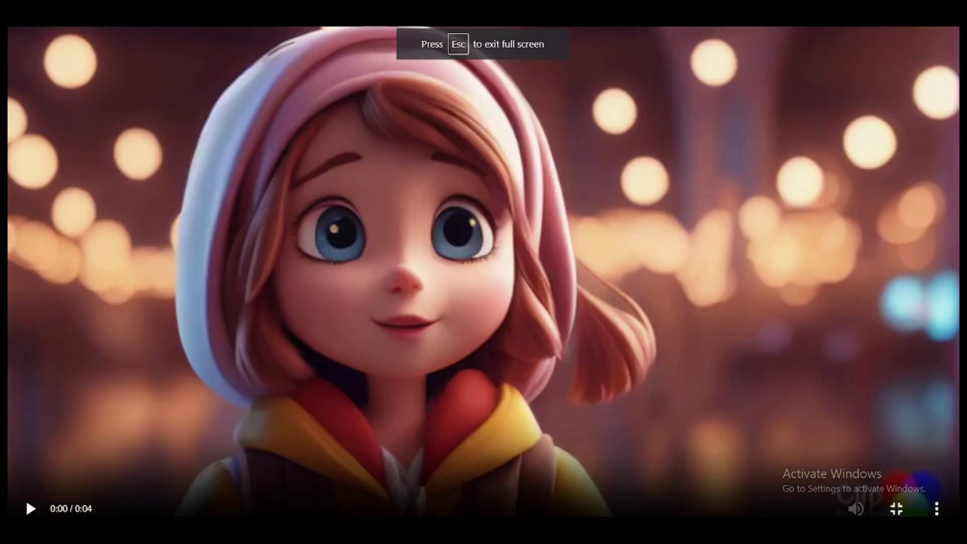
click(33, 513)
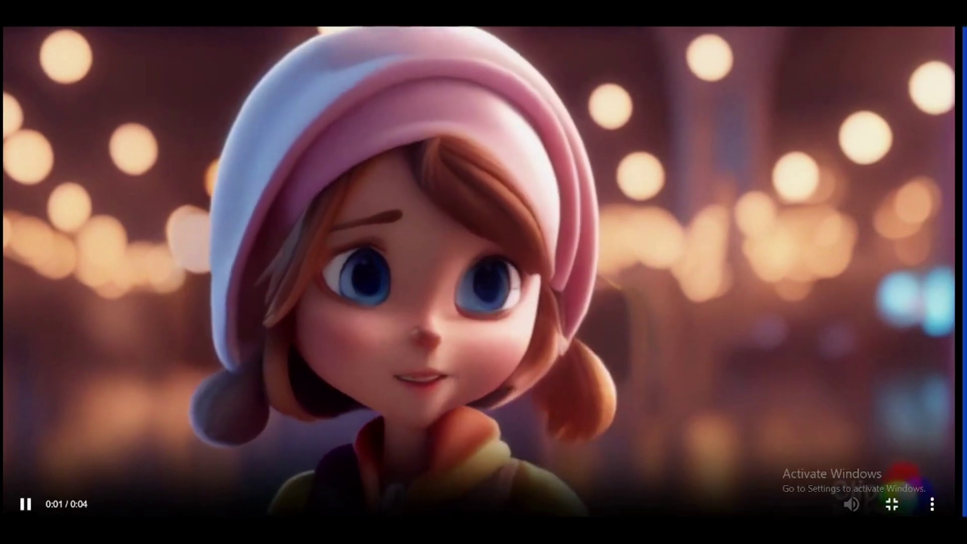
key(Escape)
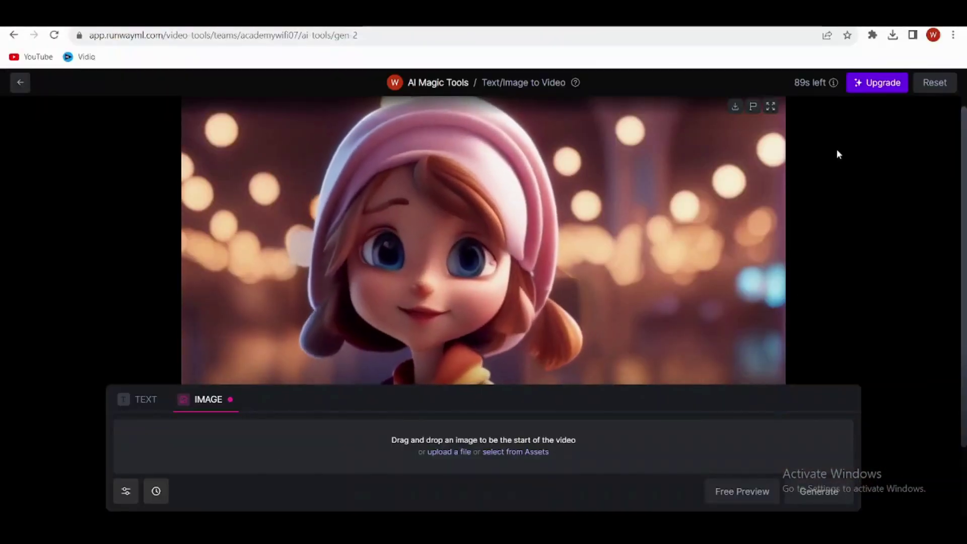
scroll(831, 150, up, 1)
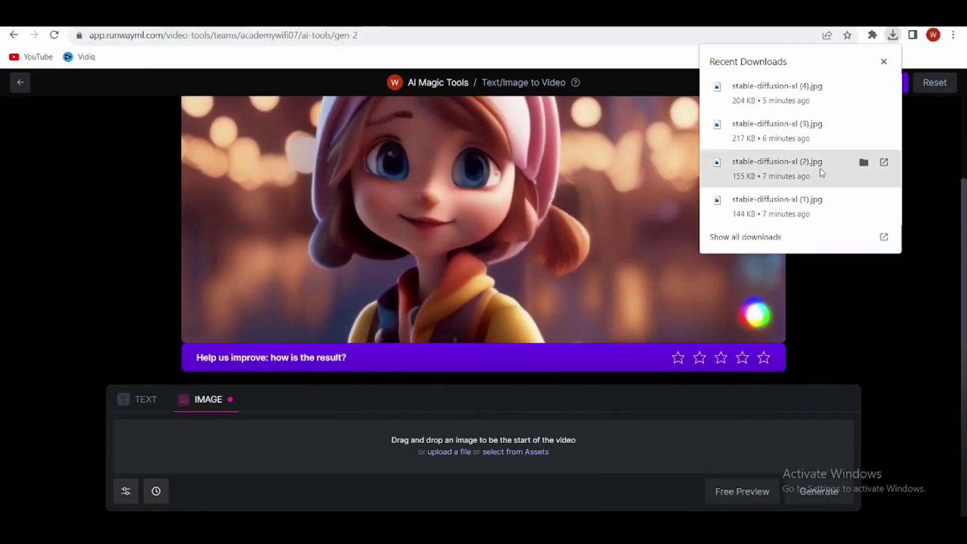
Generate a 4-second video from stable-diffusion-xl (3).jpg and play it full screen.
drag(820, 169, 307, 445)
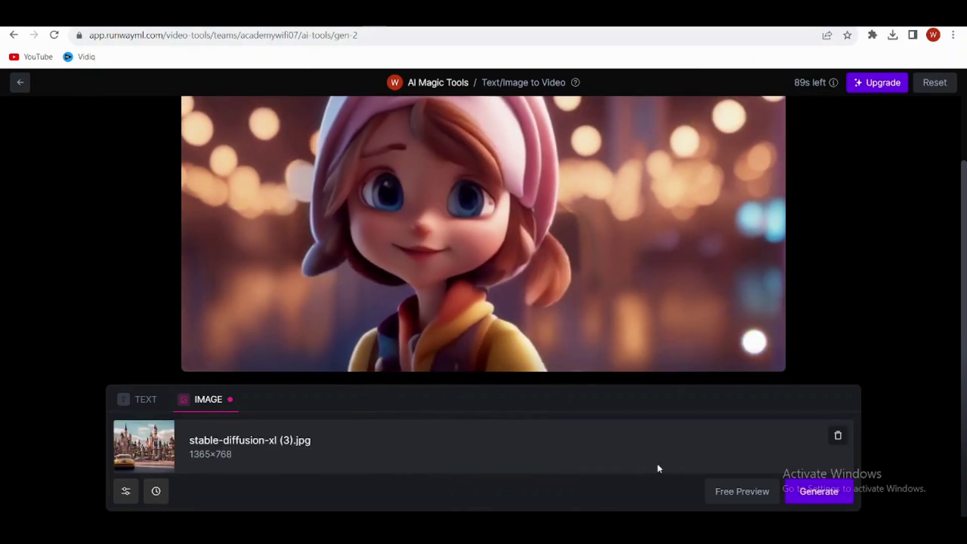
click(819, 492)
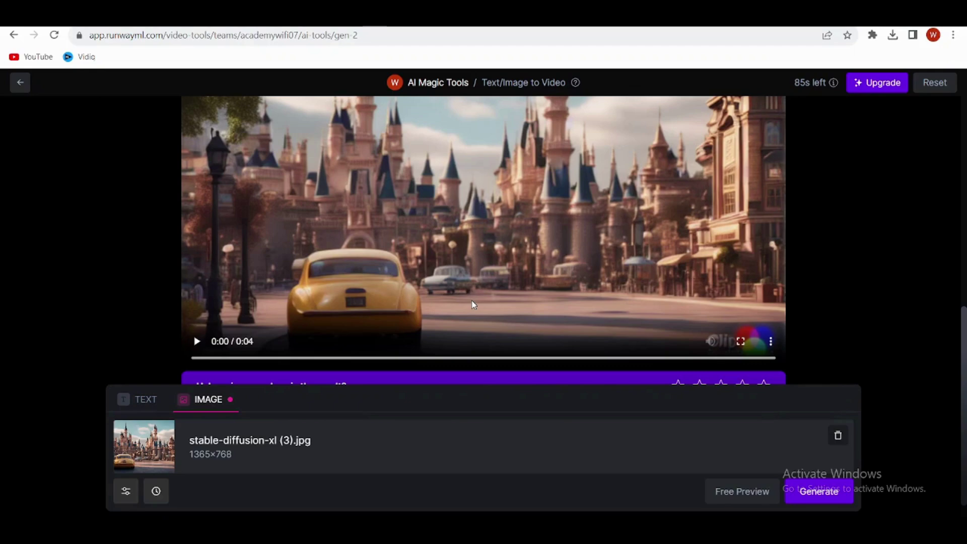
scroll(594, 310, down, 1)
click(741, 313)
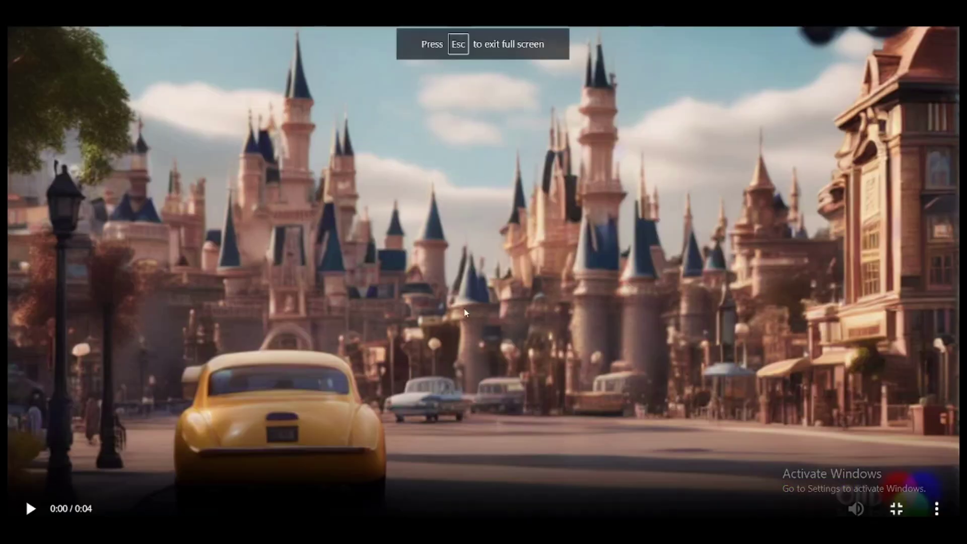
click(30, 509)
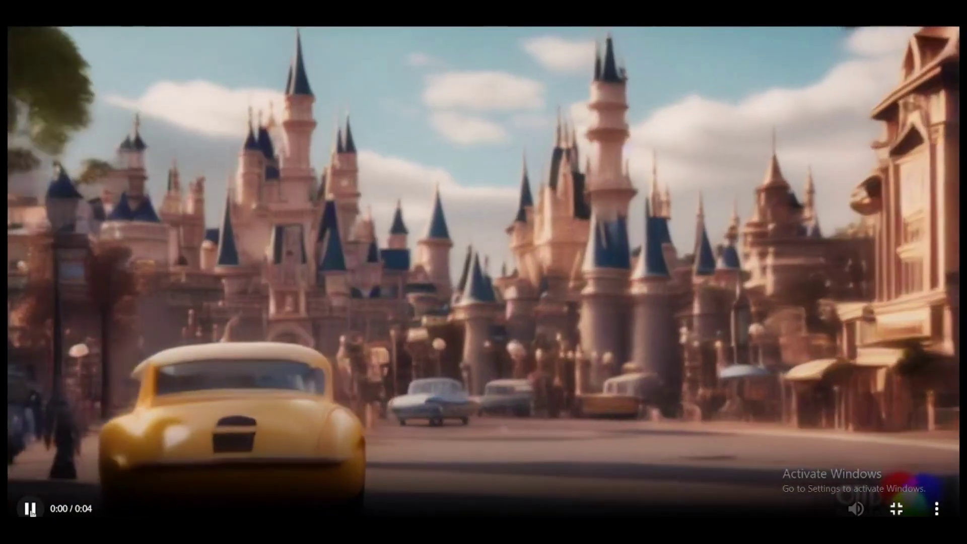
key(Escape)
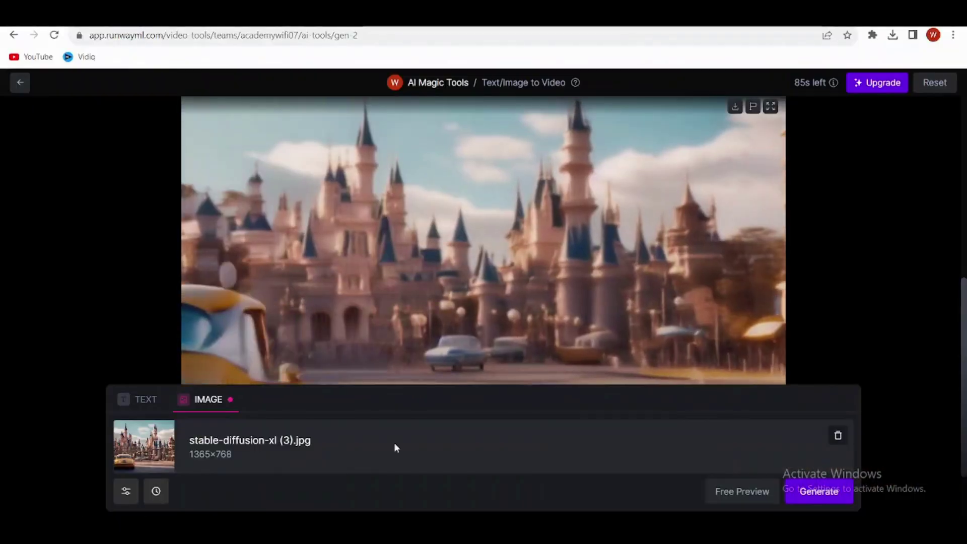
Extend the castle street video by 4s to 8 seconds and play it full screen twice.
scroll(724, 150, down, 4)
scroll(724, 155, up, 1)
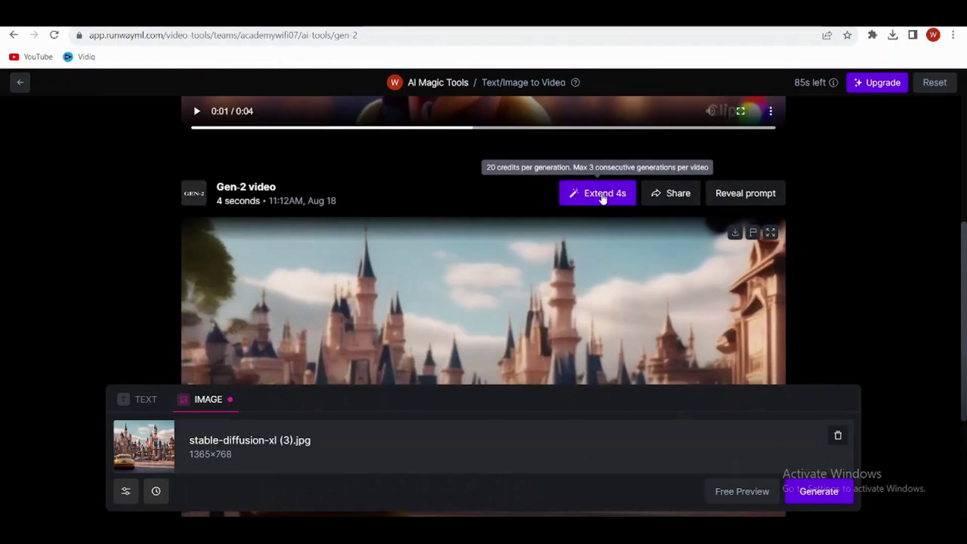
click(607, 199)
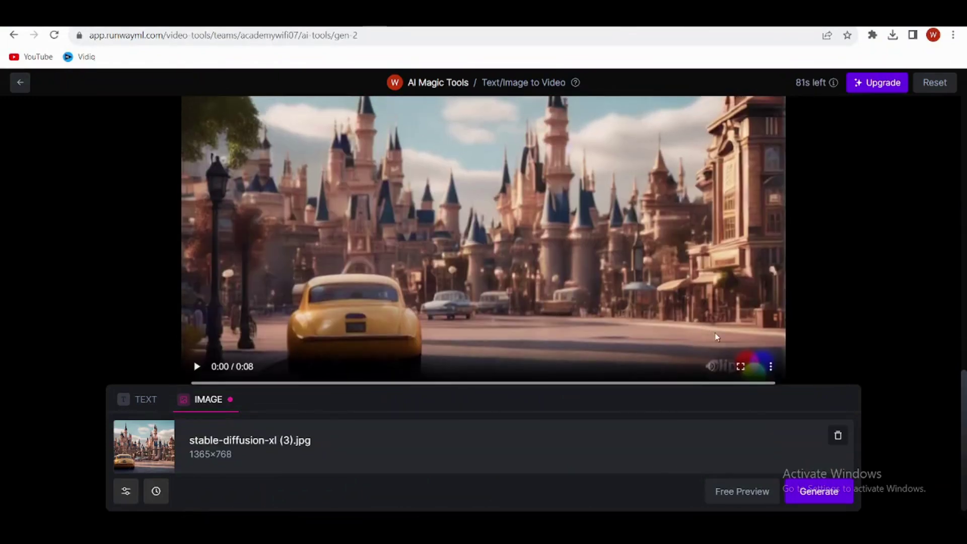
scroll(718, 338, down, 2)
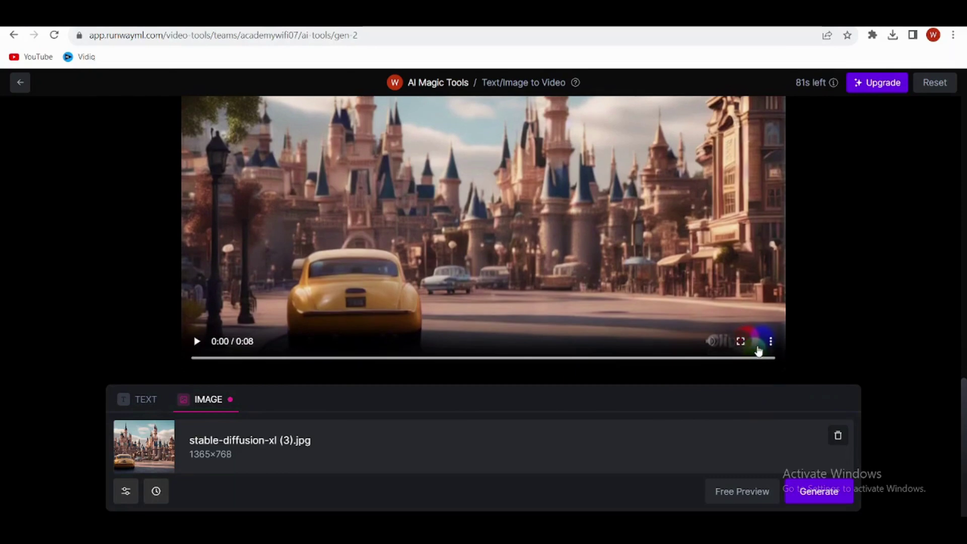
click(741, 342)
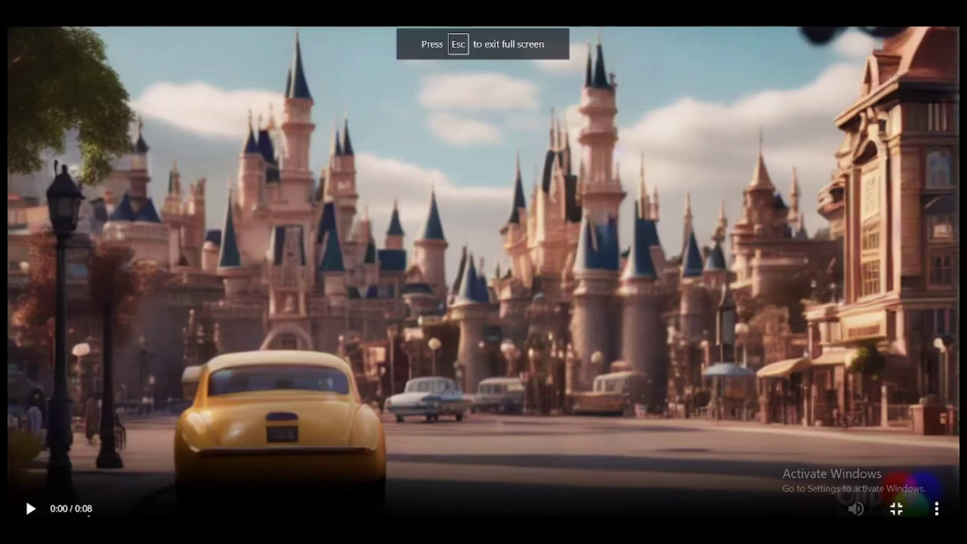
click(30, 509)
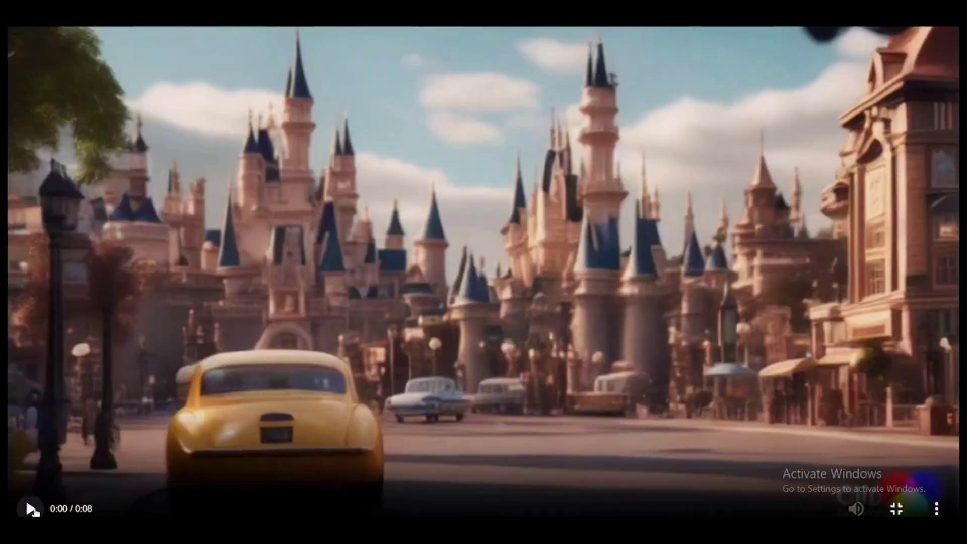
click(31, 509)
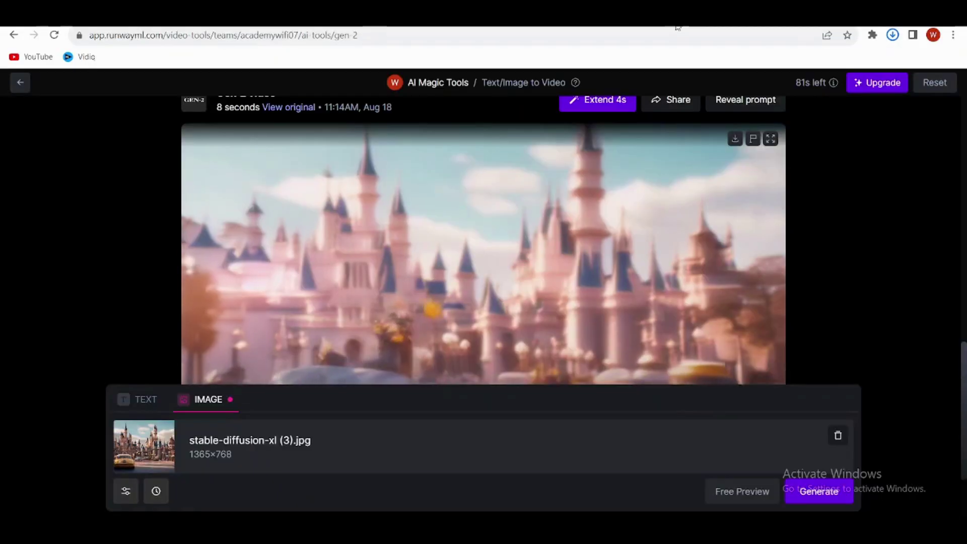
Generate a 4-second video from the burger image stable-diffusion-xl (5).jpg and play it full screen.
click(893, 35)
drag(776, 86, 249, 456)
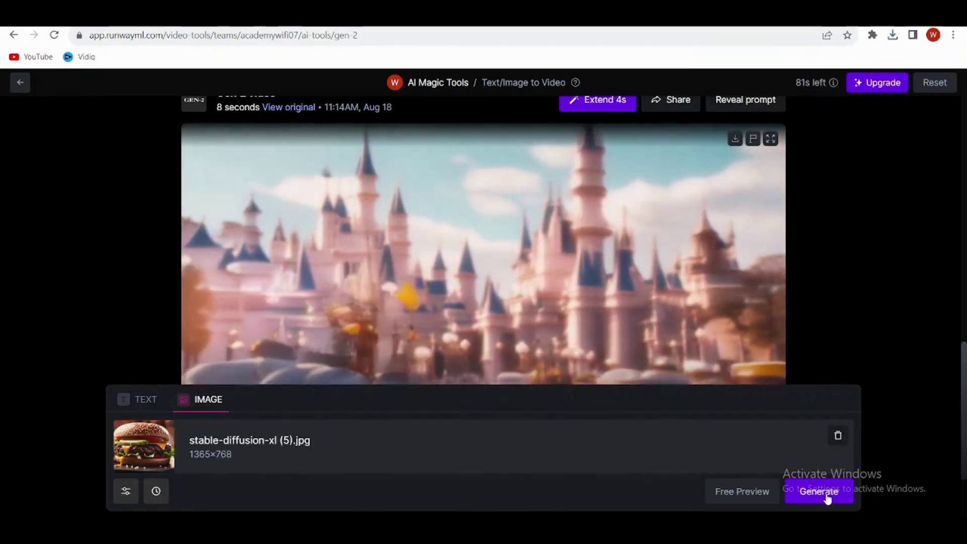
click(827, 498)
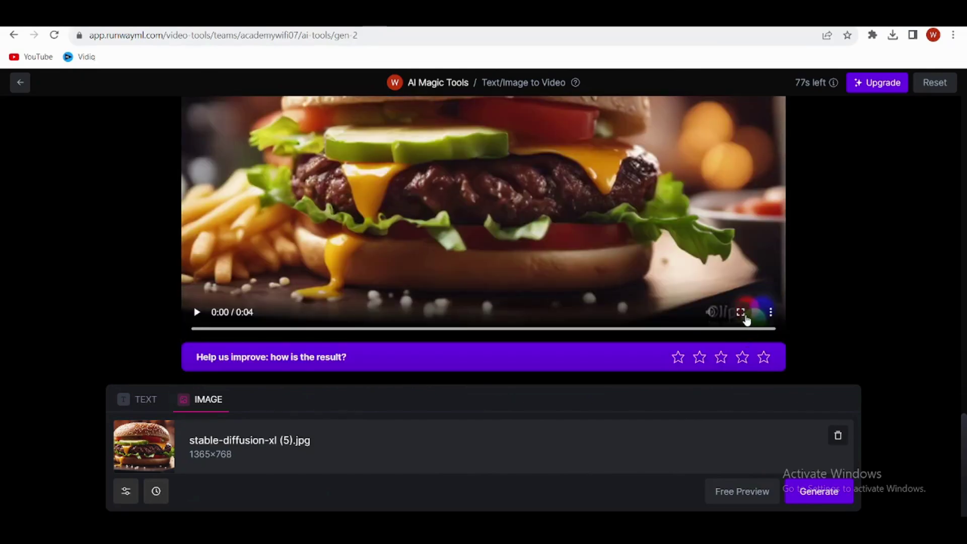
click(740, 313)
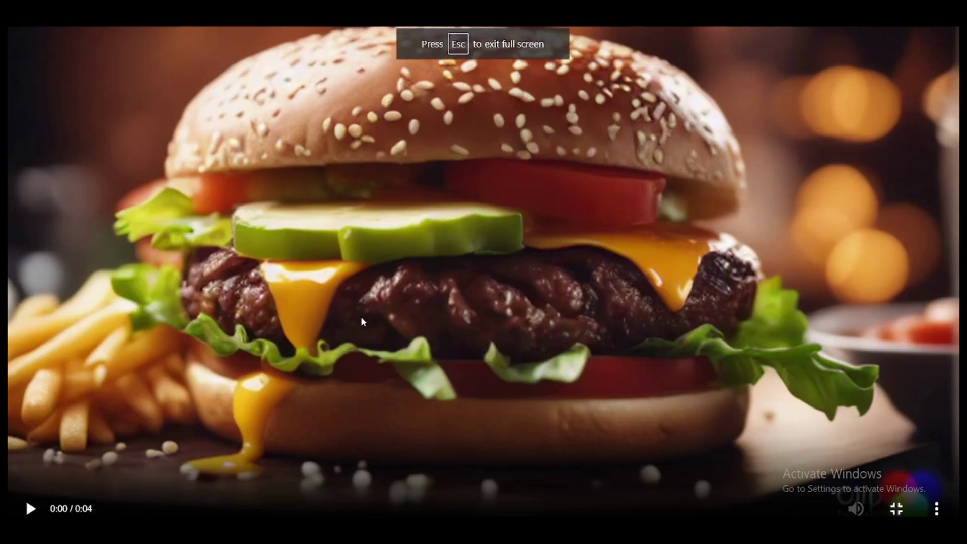
click(32, 509)
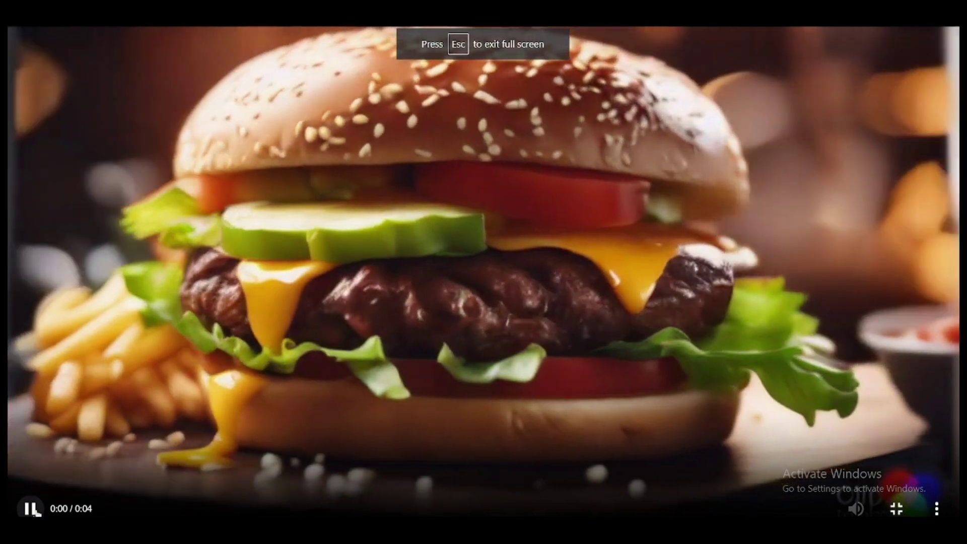